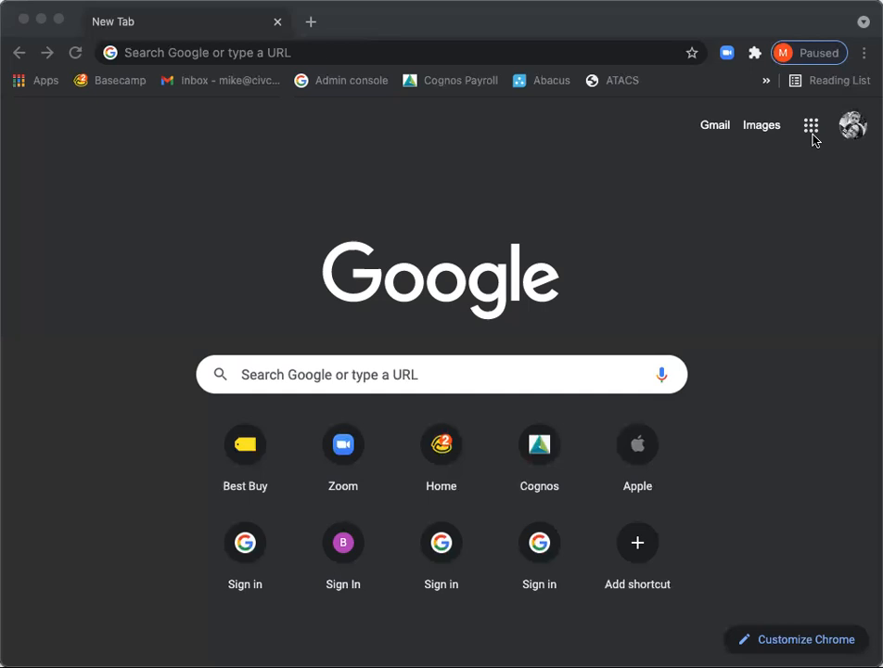
- Open Google Drive from the new browser tab's list of Google apps
click(812, 132)
click(811, 129)
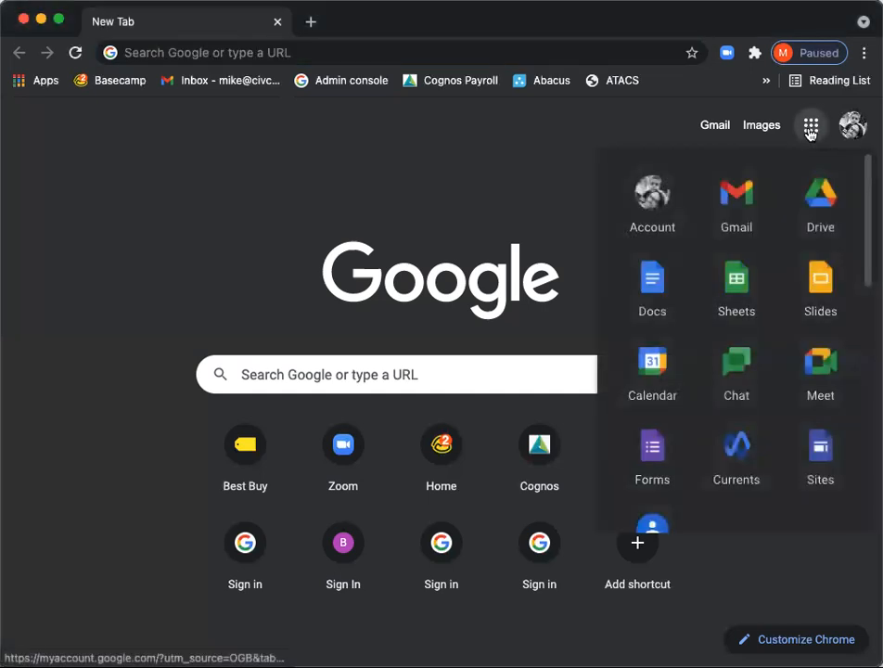
click(822, 211)
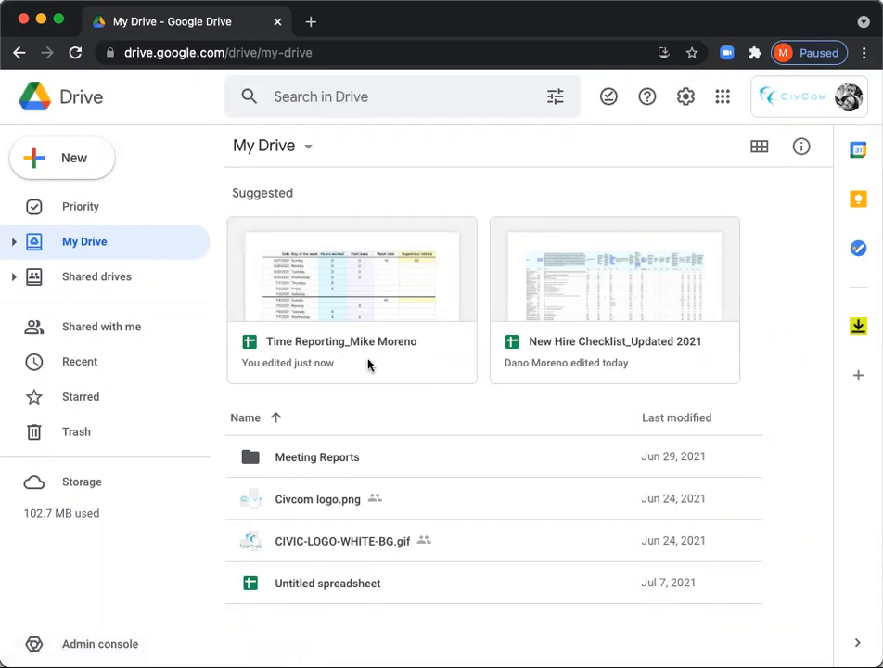
- Search Drive for "time reporting_" plus the employee's first name, open the employee's Time Reporting spreadsheet and star it
click(352, 97)
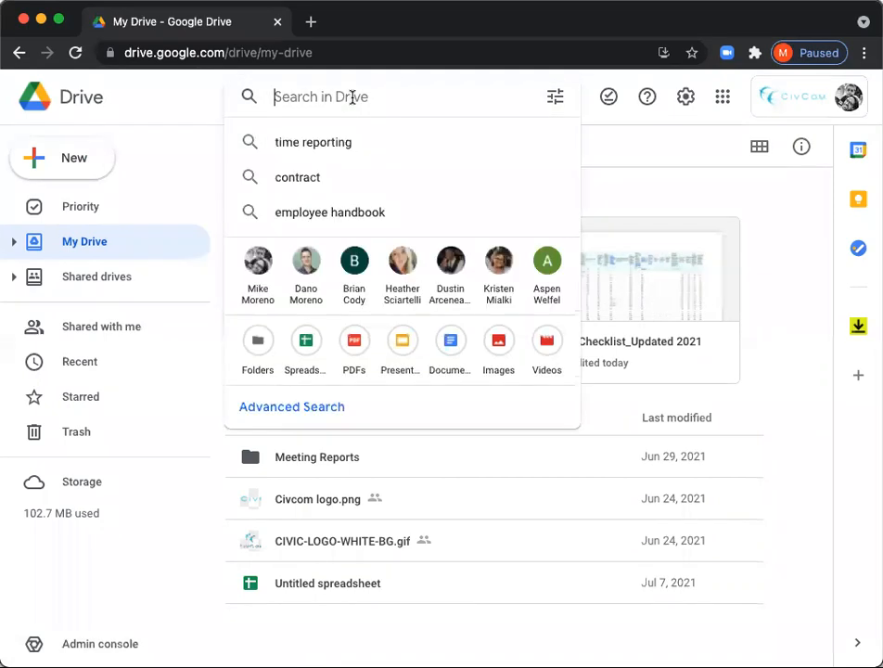
text(time)
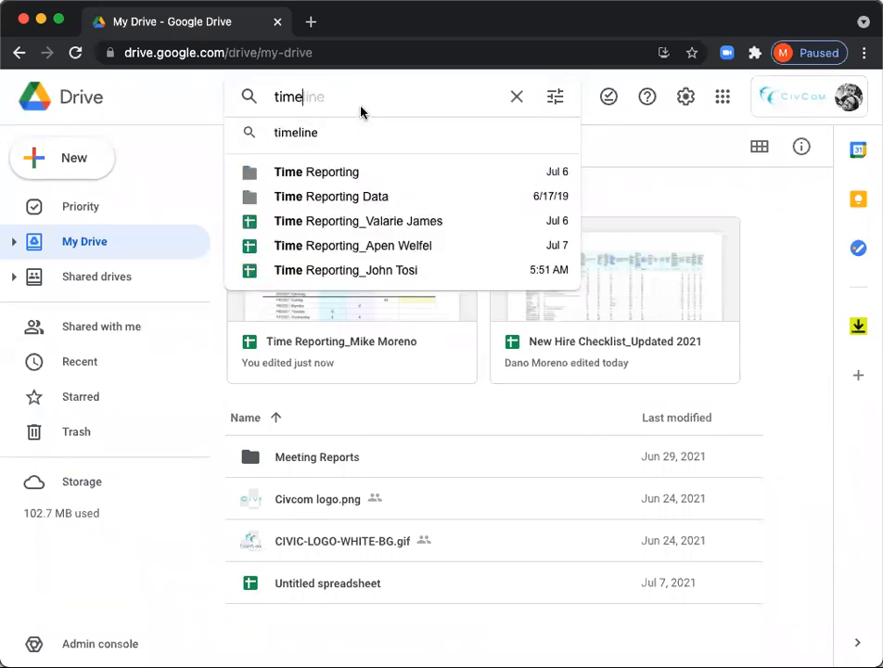
text( report)
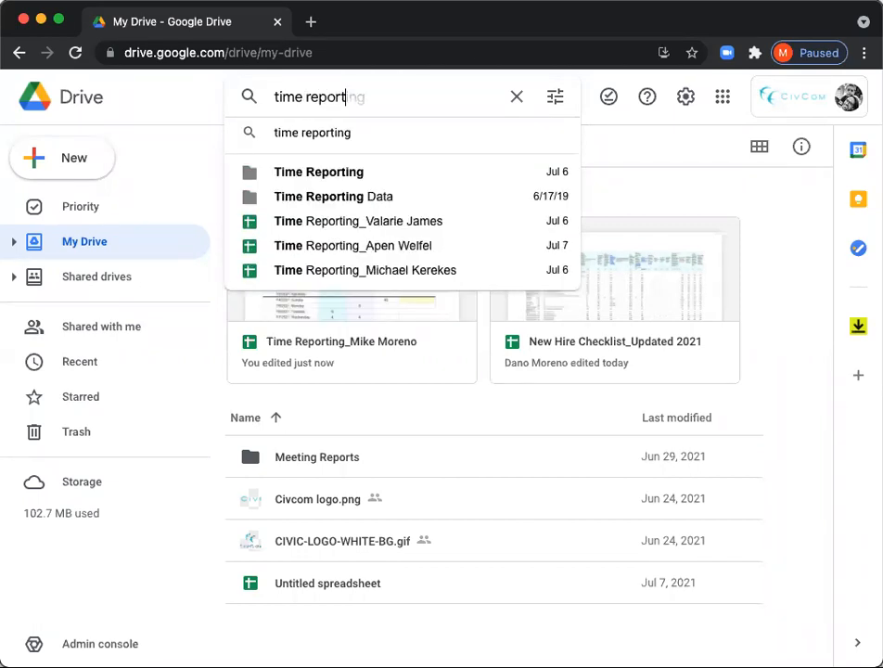
text(ing_mik)
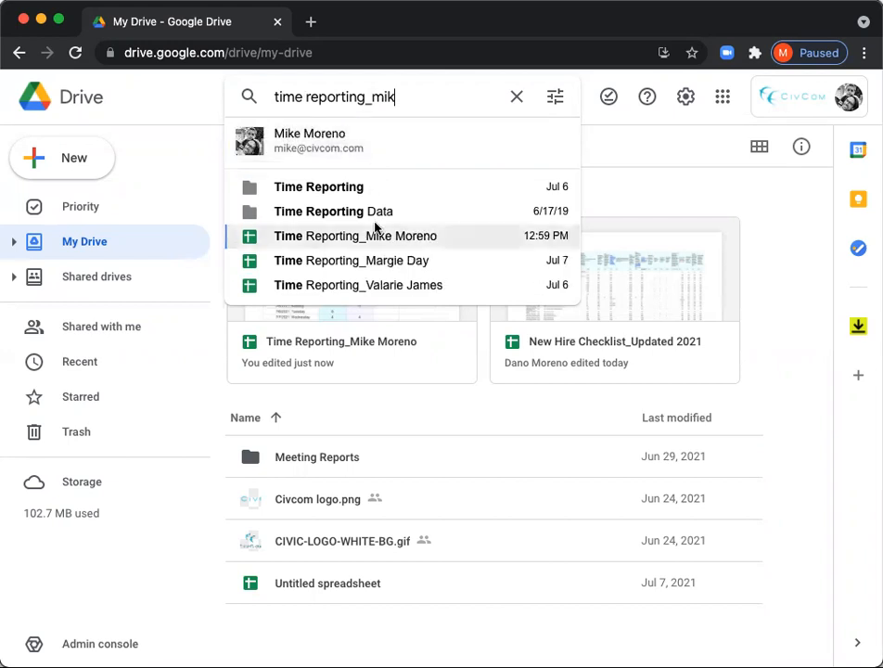
click(376, 232)
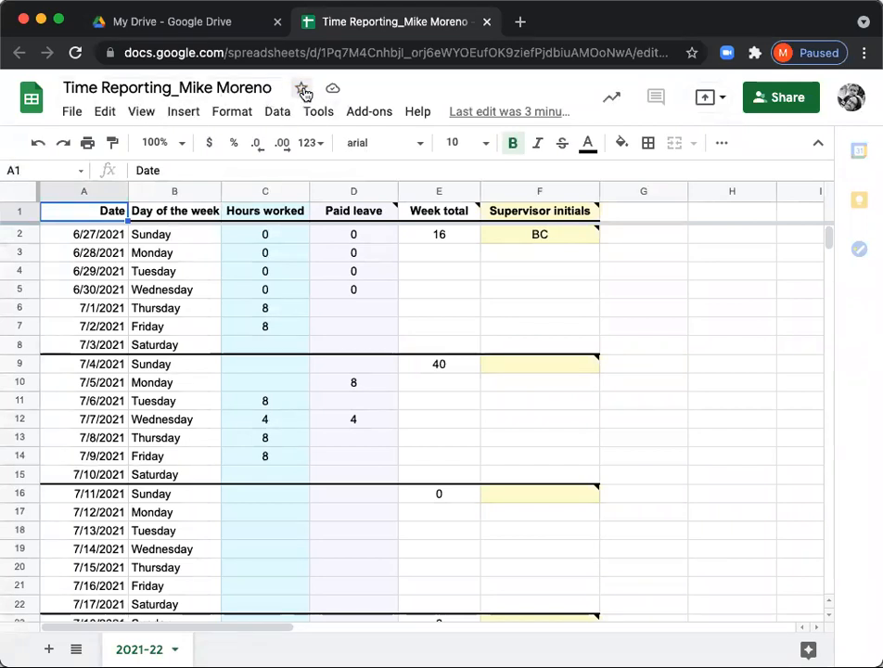
click(300, 88)
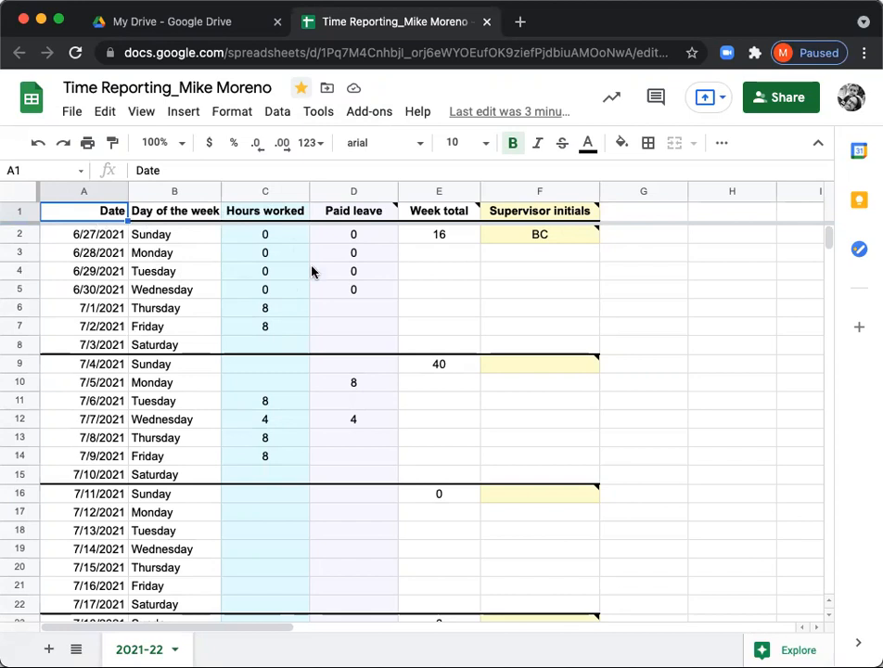
- Examine the week of 7/4/2021: the week total formula, the supervisor initials cell, and the hours worked and paid leave entries
mouse_move(383, 216)
click(450, 372)
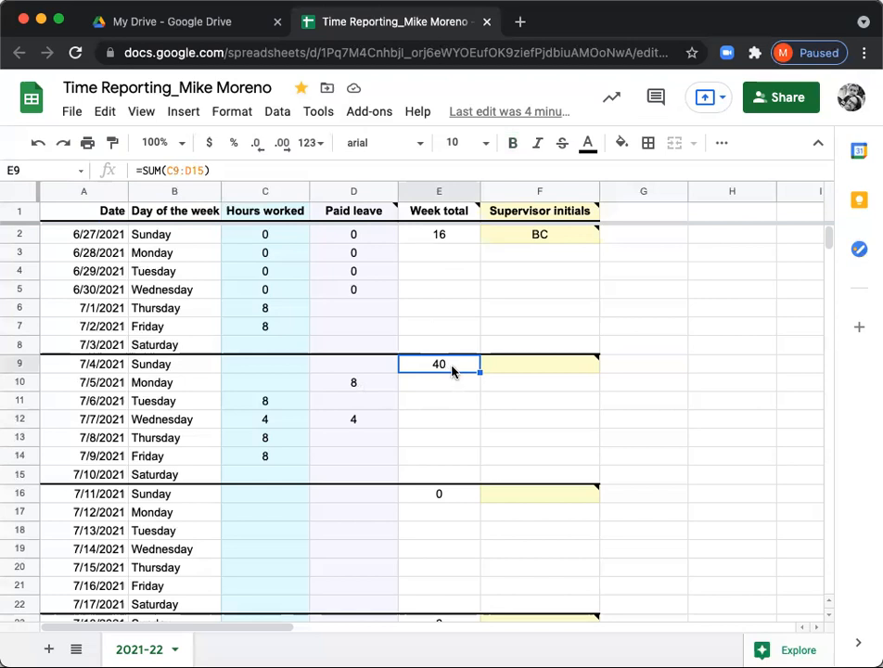
mouse_move(507, 376)
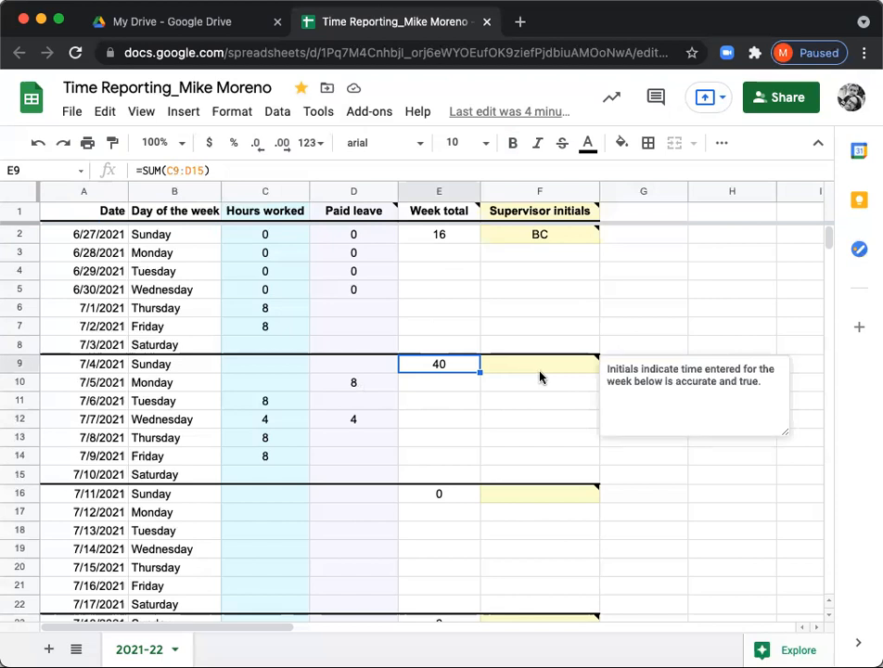
click(539, 371)
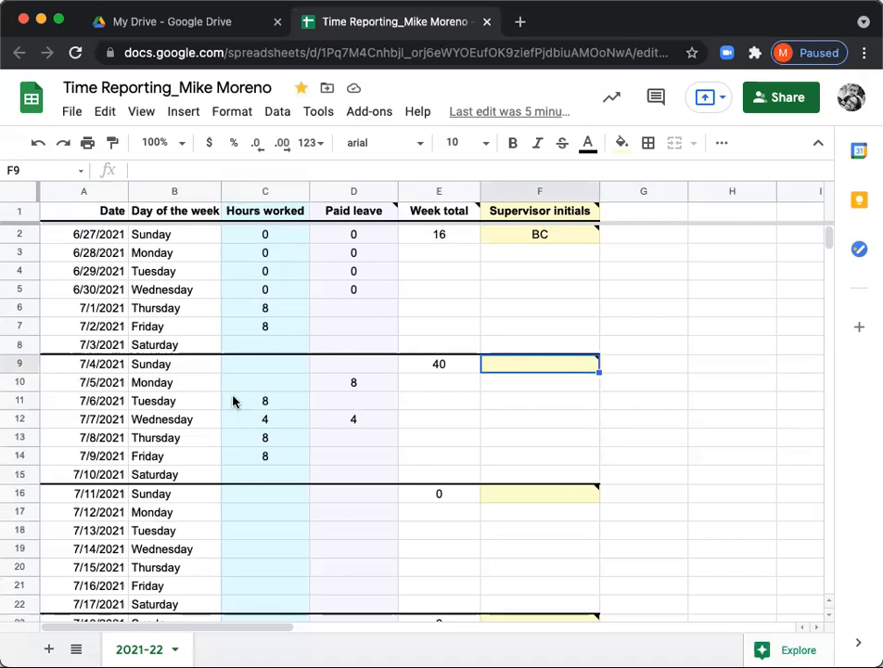
click(268, 406)
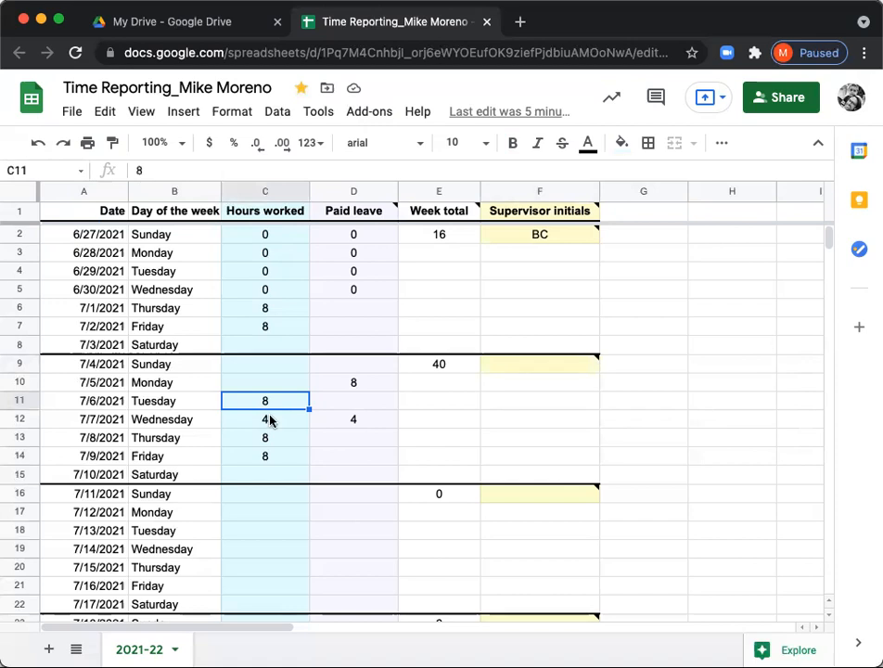
click(269, 421)
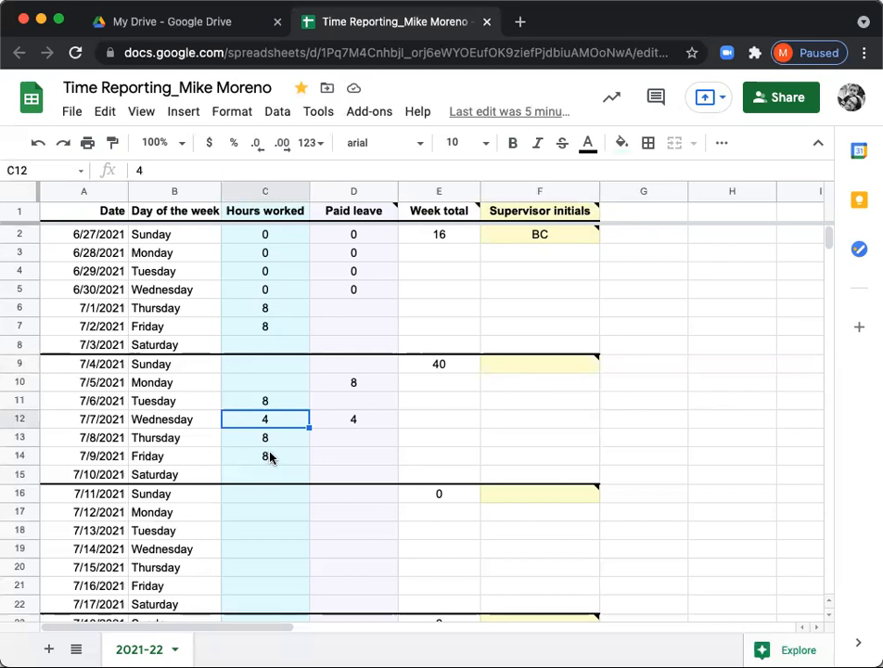
click(369, 422)
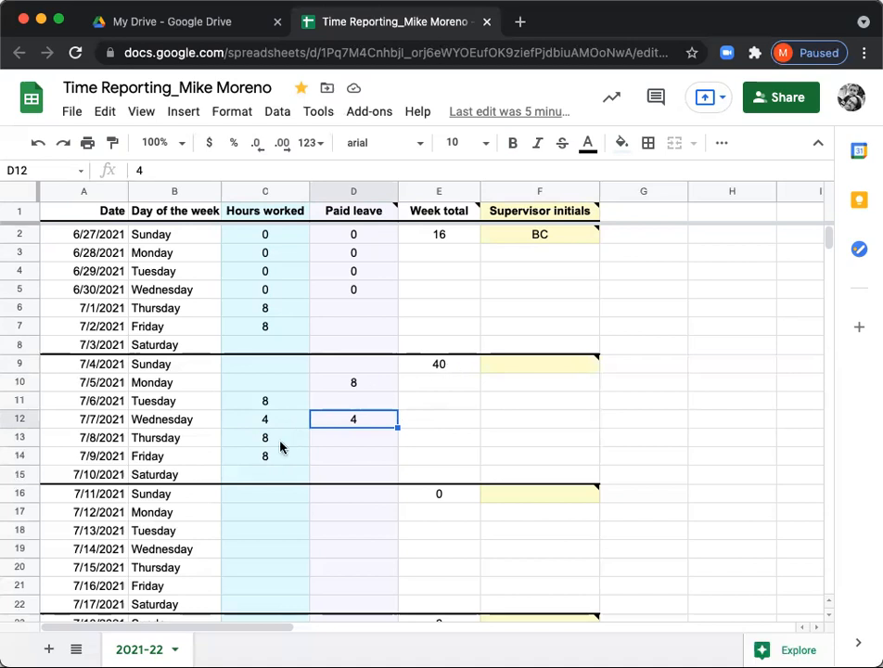
click(266, 401)
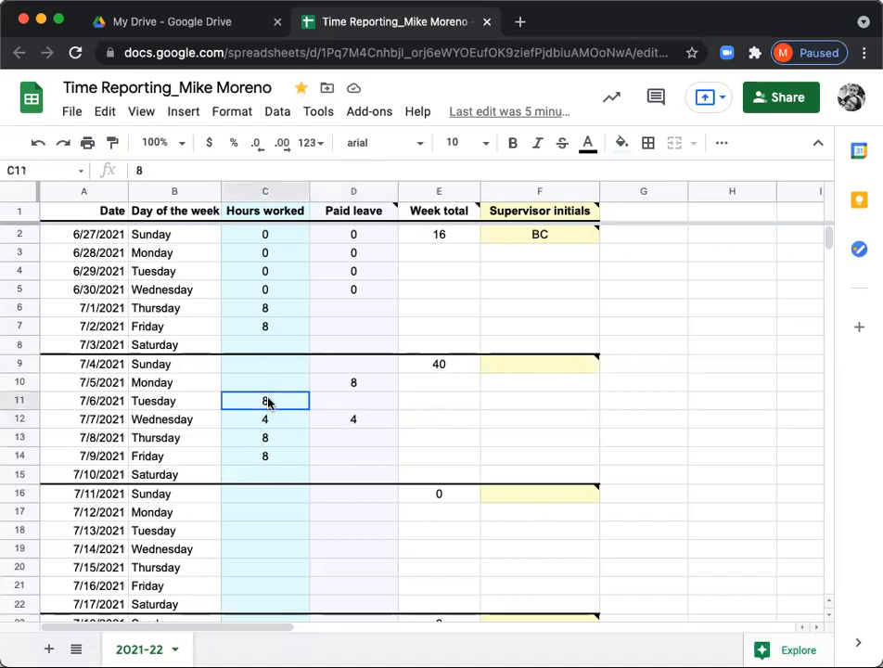
click(277, 423)
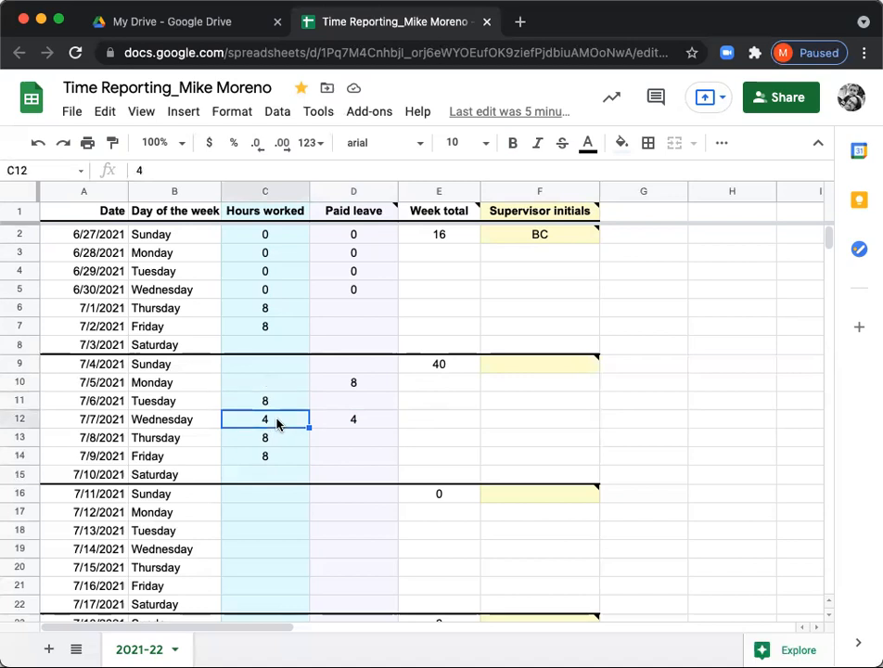
- Set the hours worked for Thursday 7/8 and Friday 7/9 to 10 each, and clear Wednesday 7/7's paid leave
click(270, 445)
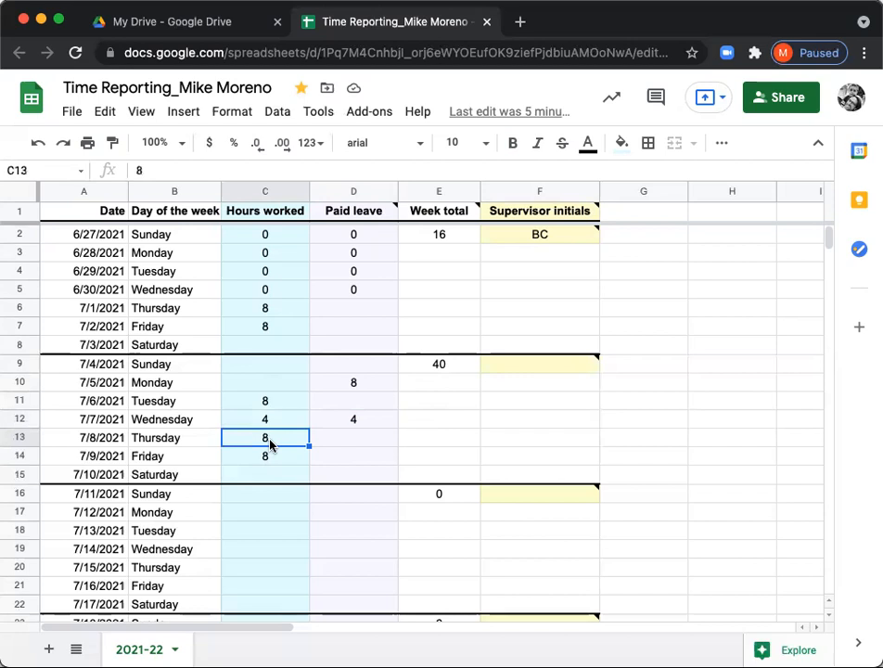
text(10)
key(Return)
text(10)
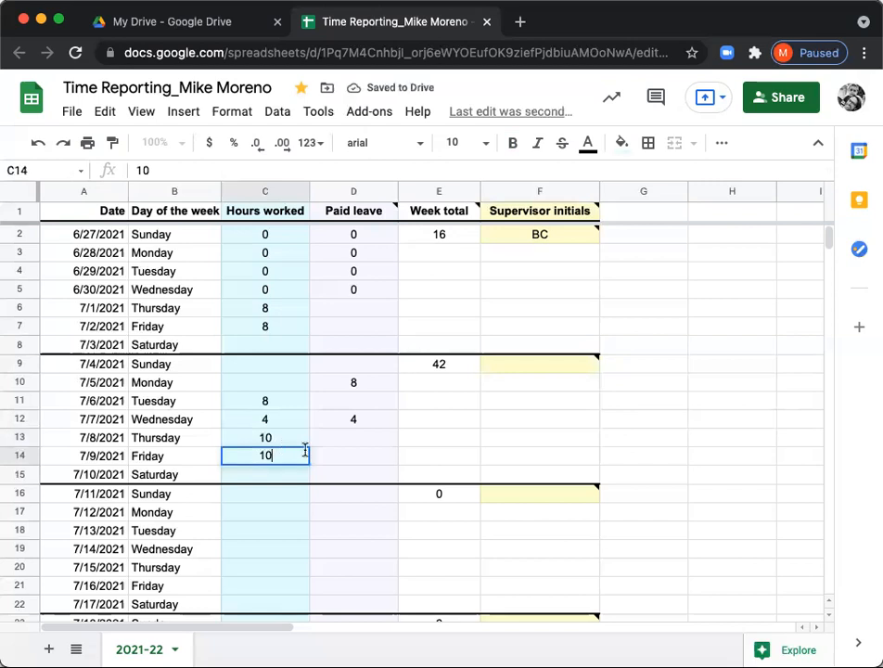
click(337, 458)
click(336, 422)
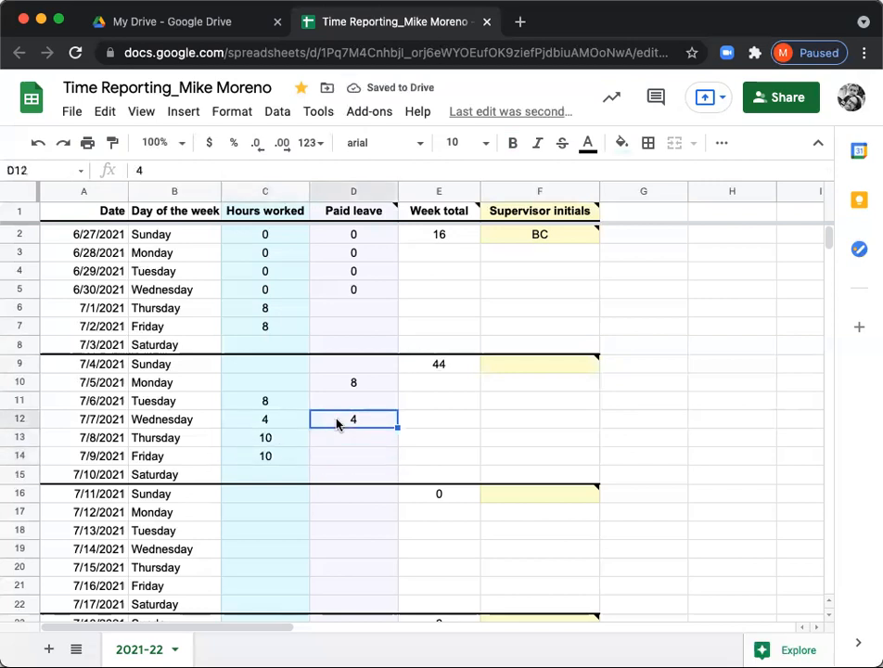
key(Delete)
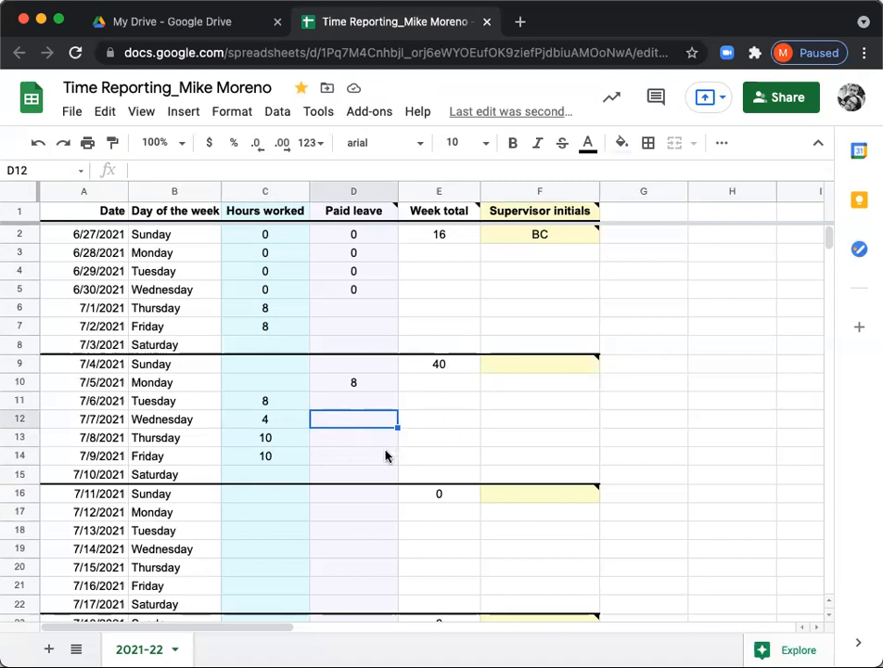
- Start a comment on supervisor initials cell F9 and mention the supervisor in it
mouse_move(522, 374)
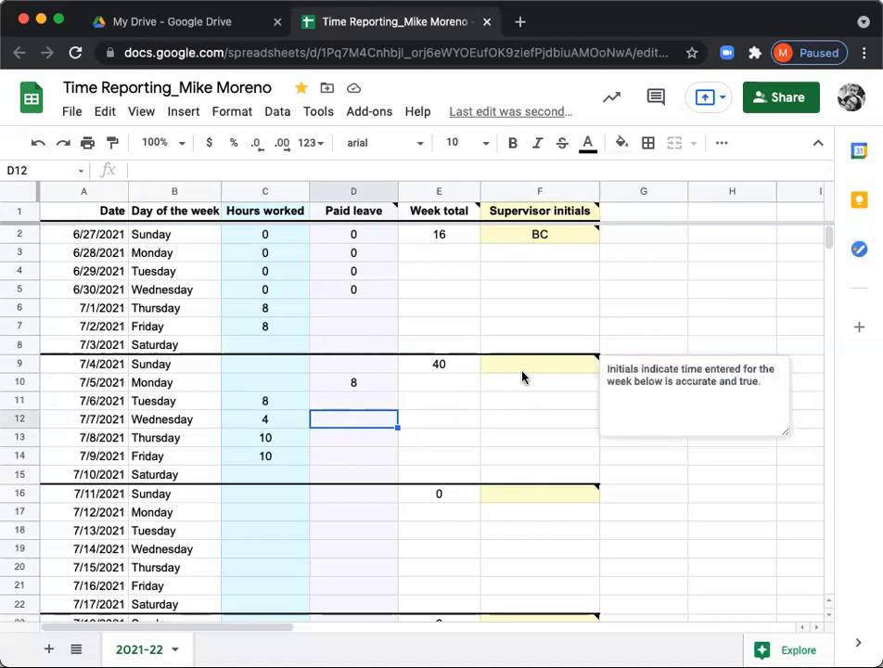
click(542, 368)
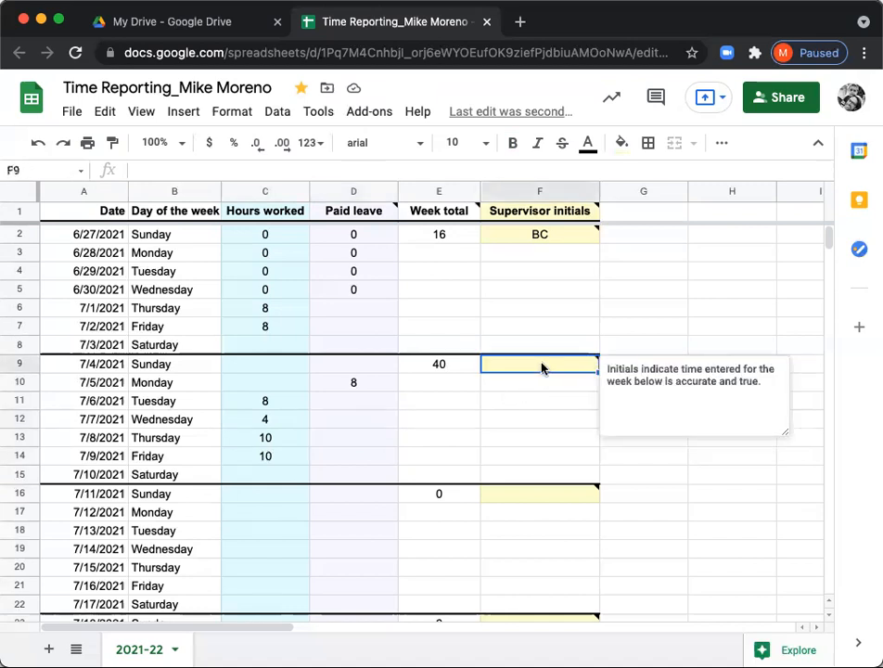
right_click(542, 368)
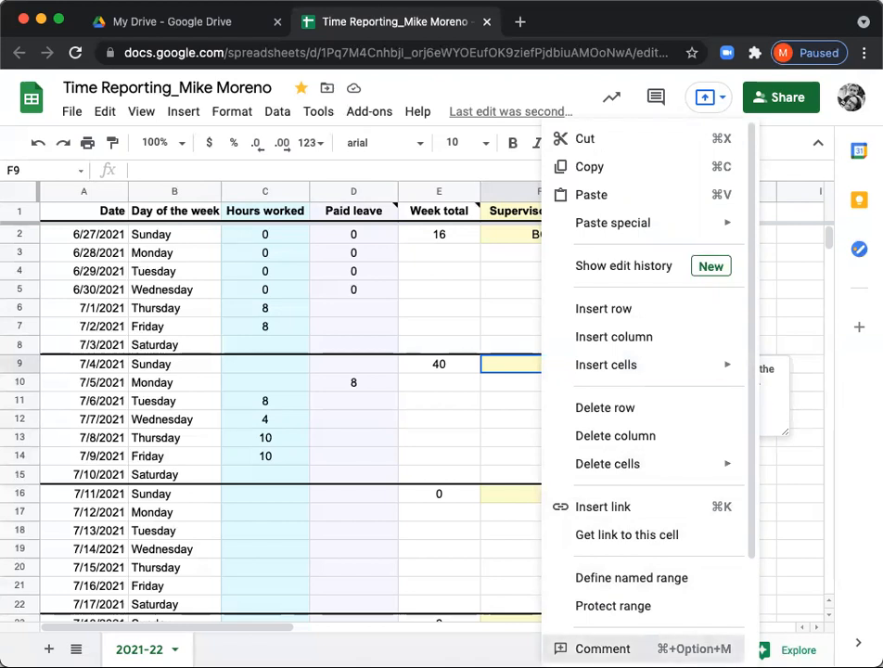
click(602, 649)
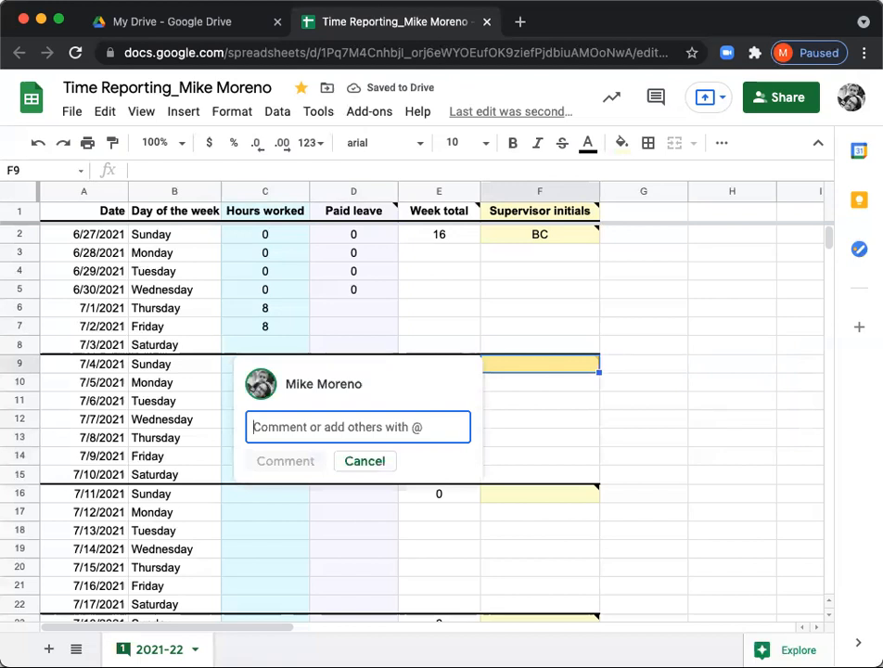
text(@)
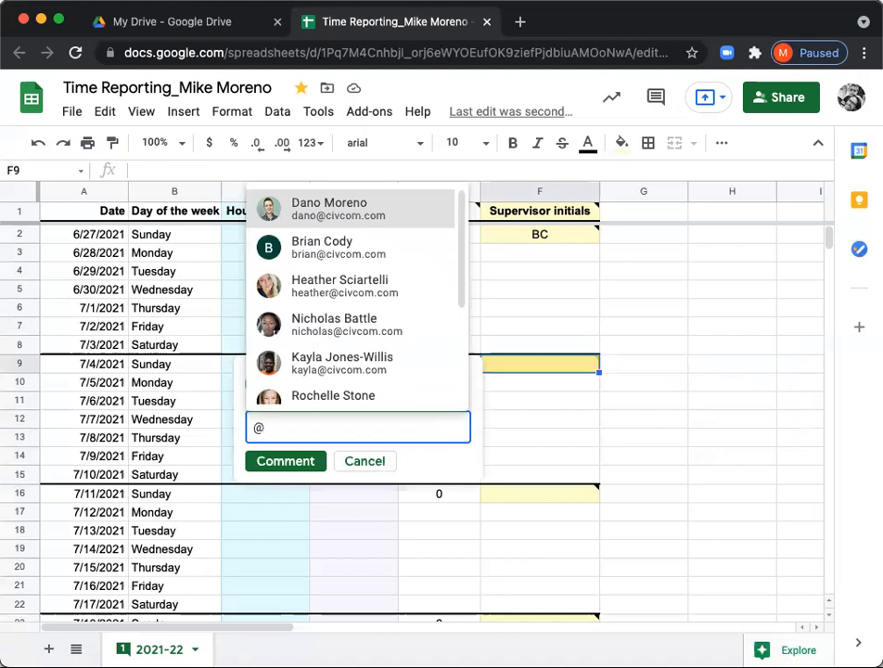
click(367, 246)
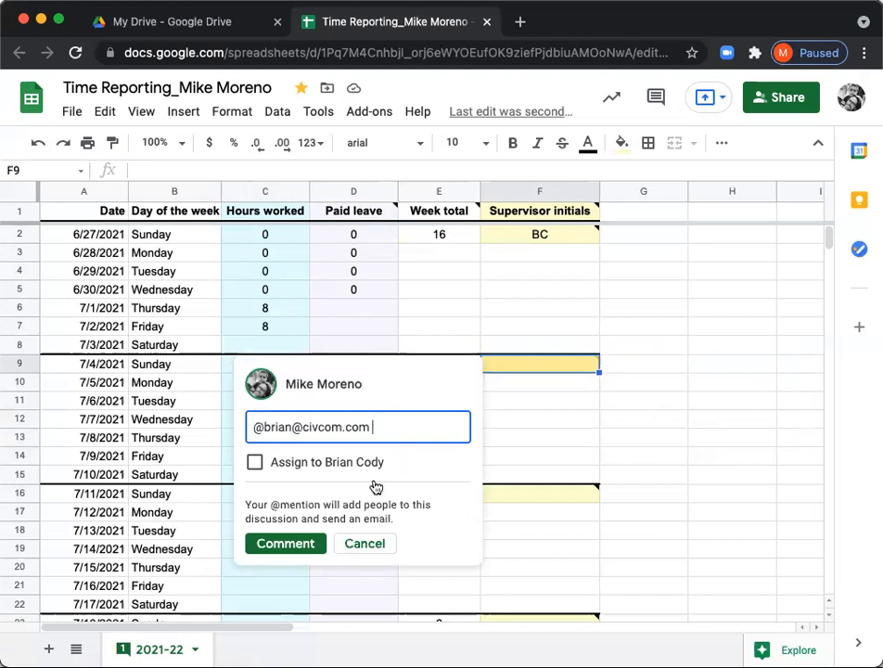
- Write "My timesheet is ready for your review and approval." after the mention in the comment
text(Mt)
key(BackSpace)
text(y timesheet is )
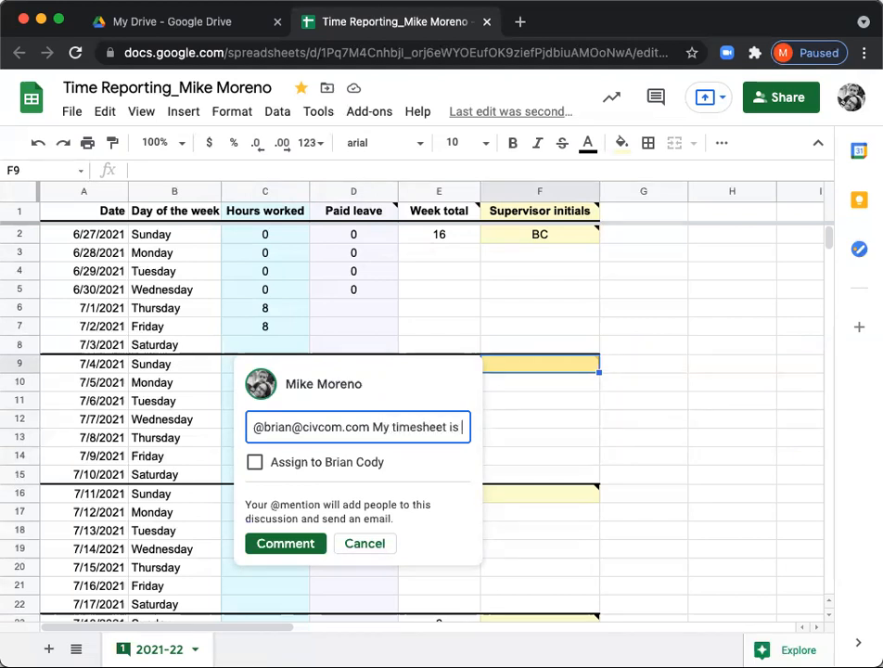
text(ready for your review and approv)
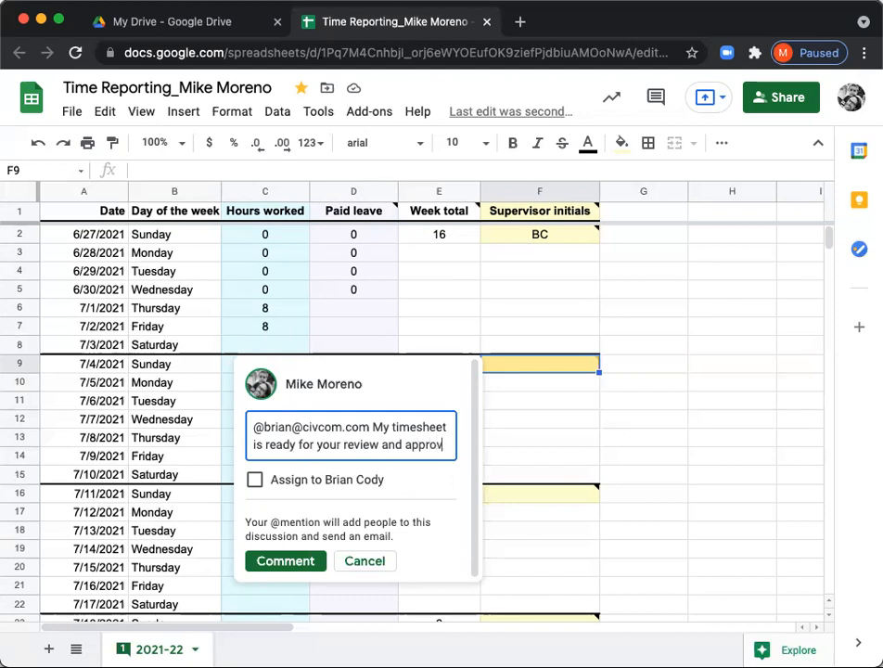
text(al.)
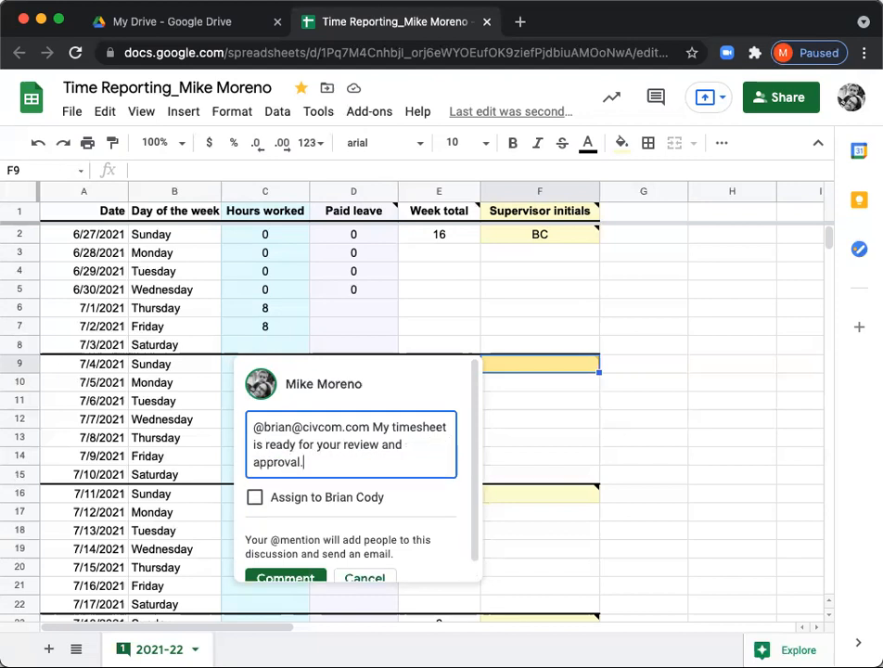
- Post the comment as a task assigned to the mentioned supervisor, and mark it as done
click(255, 498)
scroll(357, 519, down, 1)
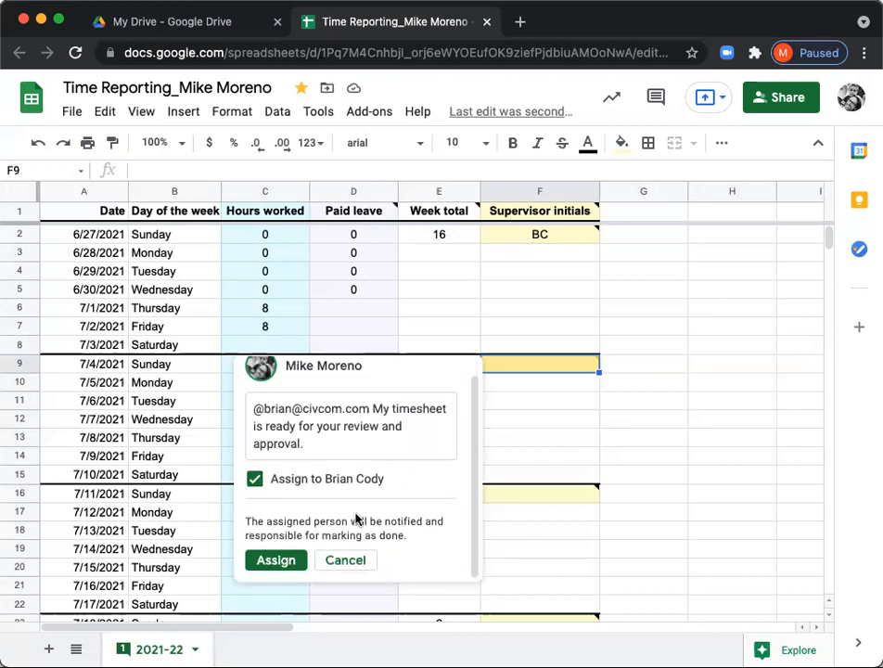
click(277, 560)
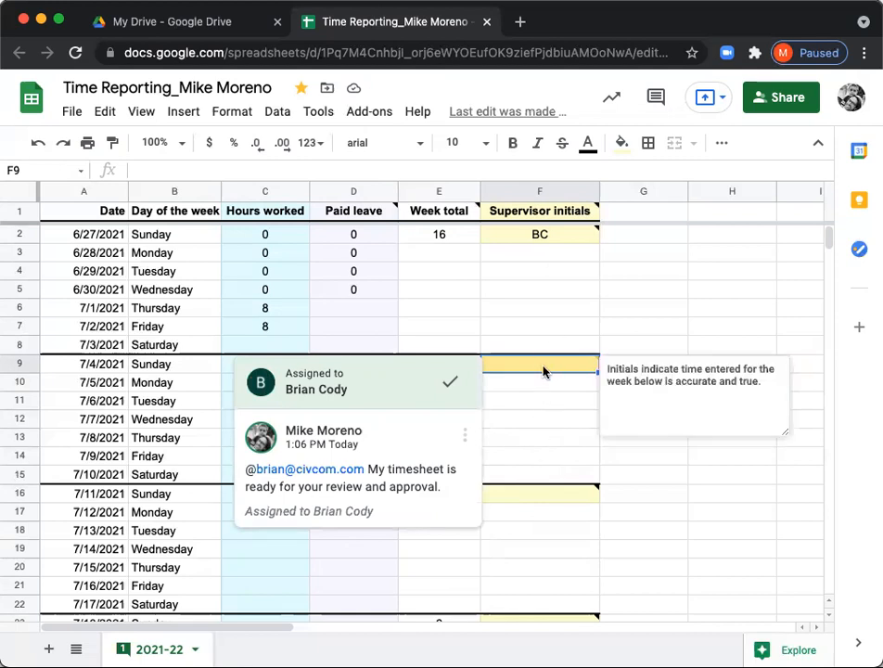
click(450, 386)
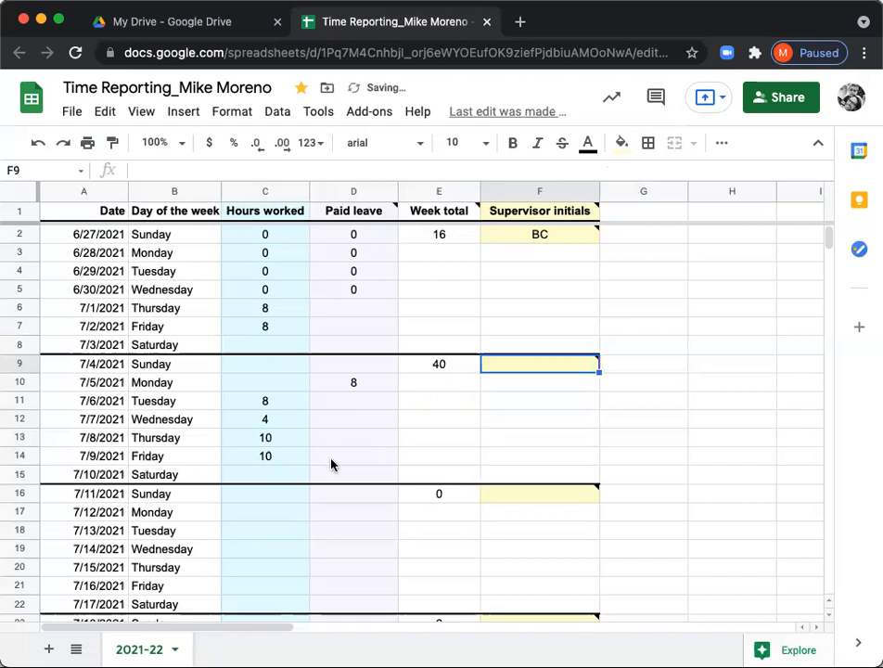
- Review the timesheet's weeks through late September 2021, checking the Paid leave and Week total columns
scroll(281, 512, down, 1)
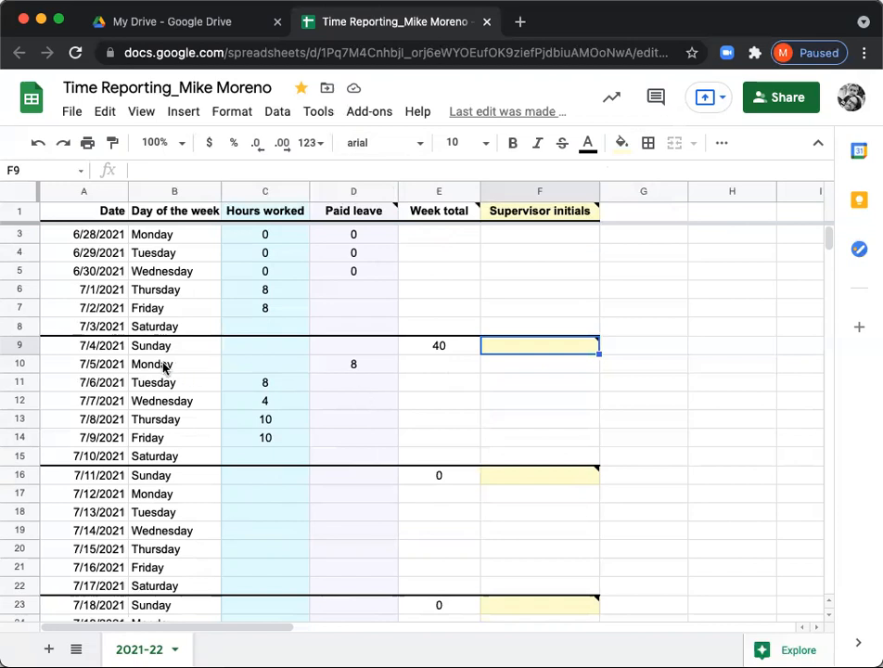
scroll(342, 531, down, 3)
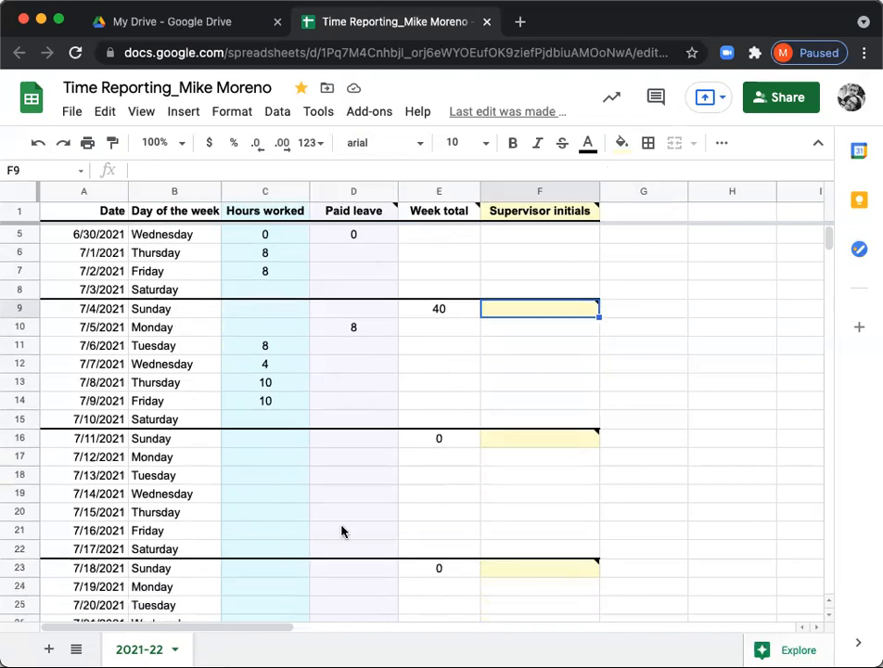
scroll(342, 530, down, 20)
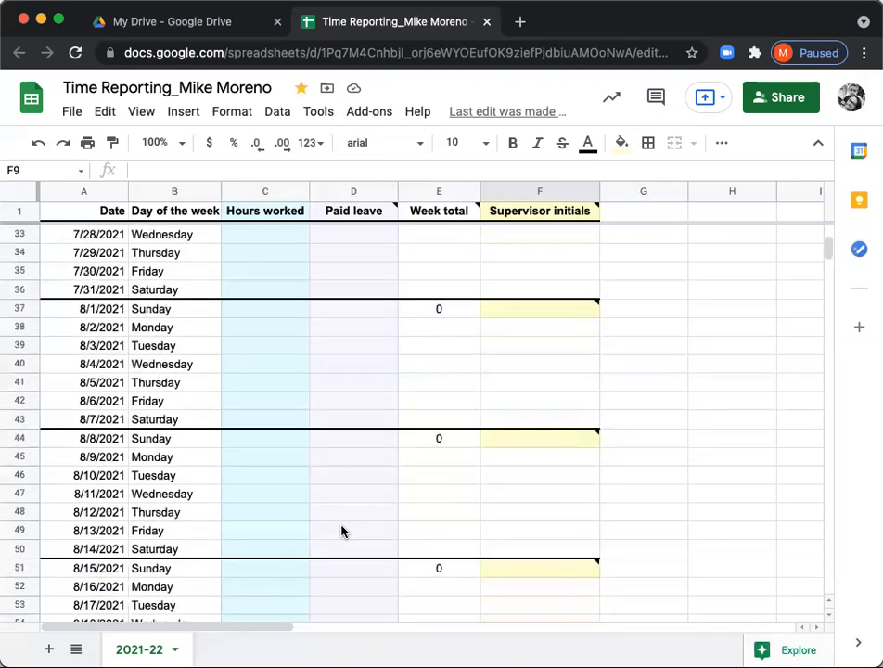
scroll(342, 531, down, 6)
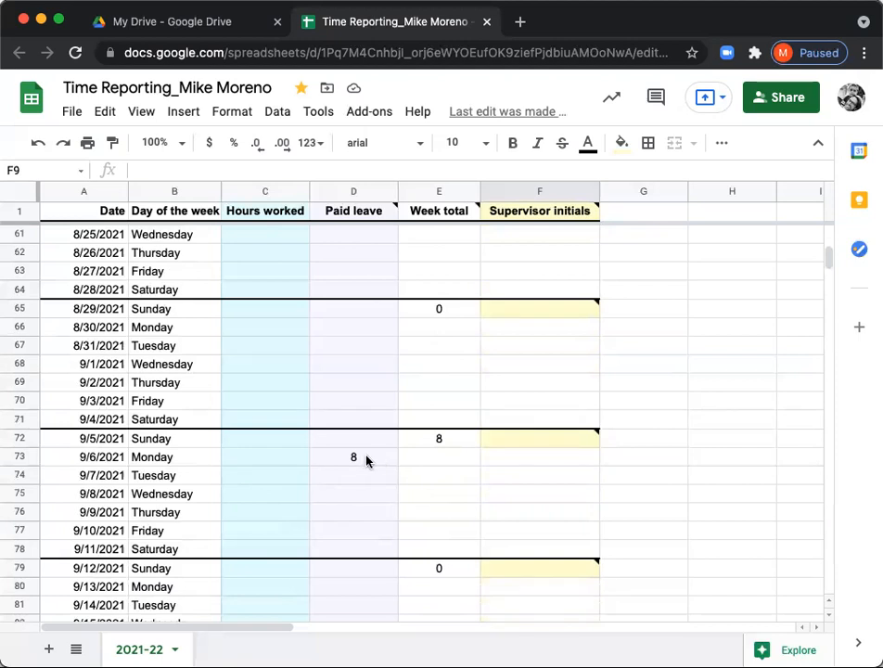
scroll(342, 506, down, 1)
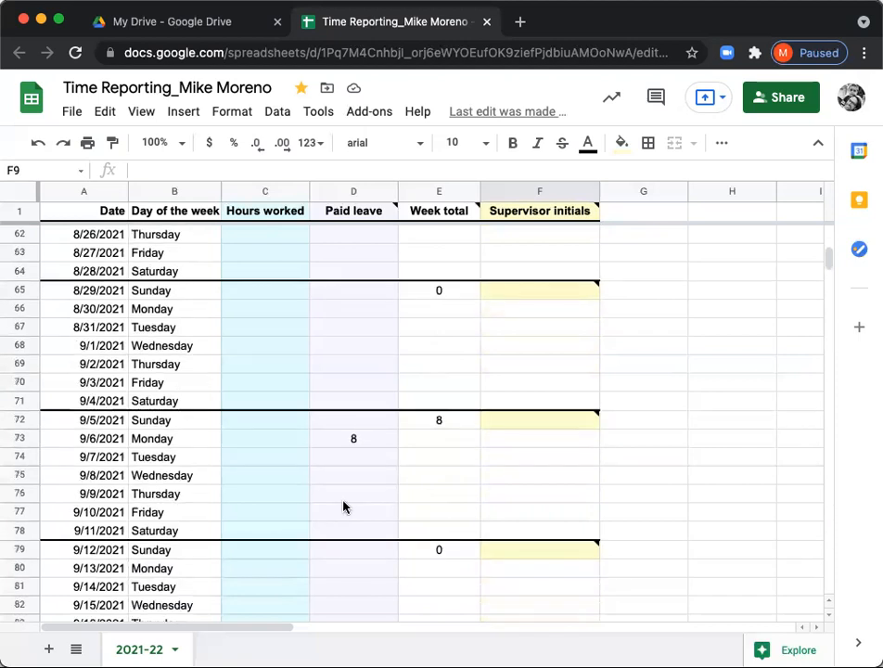
scroll(342, 507, down, 2)
scroll(342, 507, down, 3)
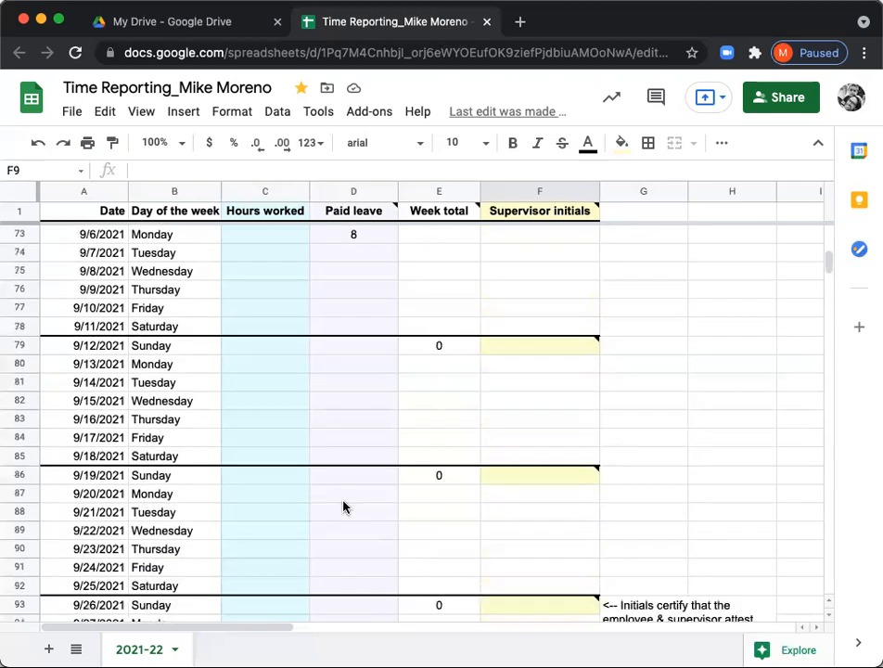
scroll(342, 507, up, 5)
scroll(343, 507, up, 15)
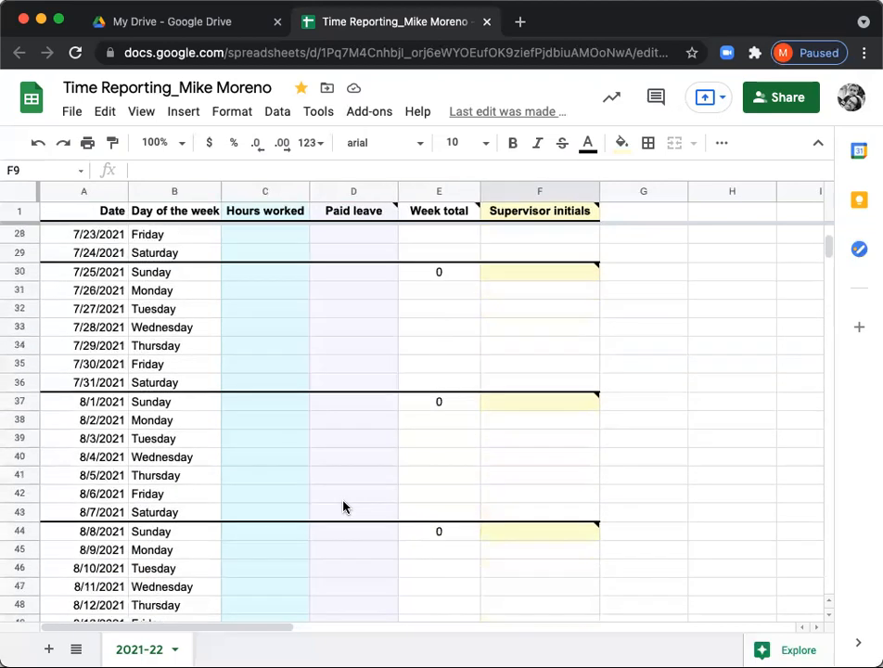
scroll(342, 507, up, 2)
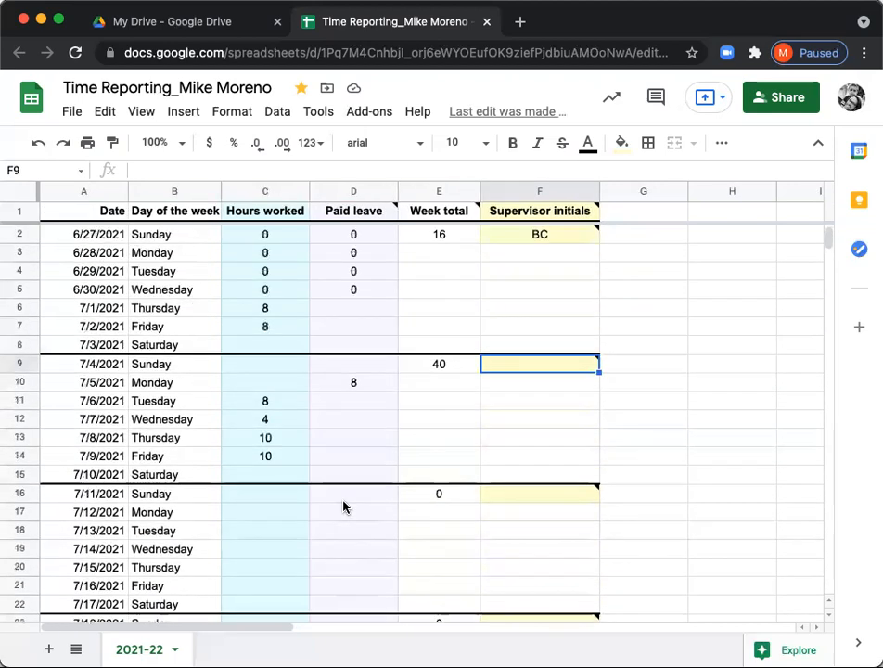